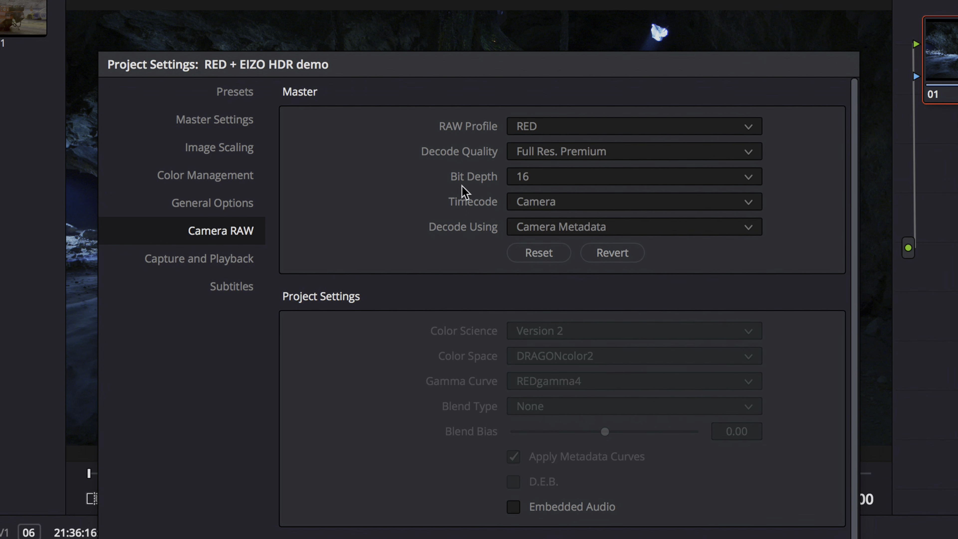
Step: Set the RED camera raw decoding to use Project settings with IPP2 color science
{"action": "left_click", "coordinate": [620, 236]}
{"action": "left_click", "coordinate": [580, 294]}
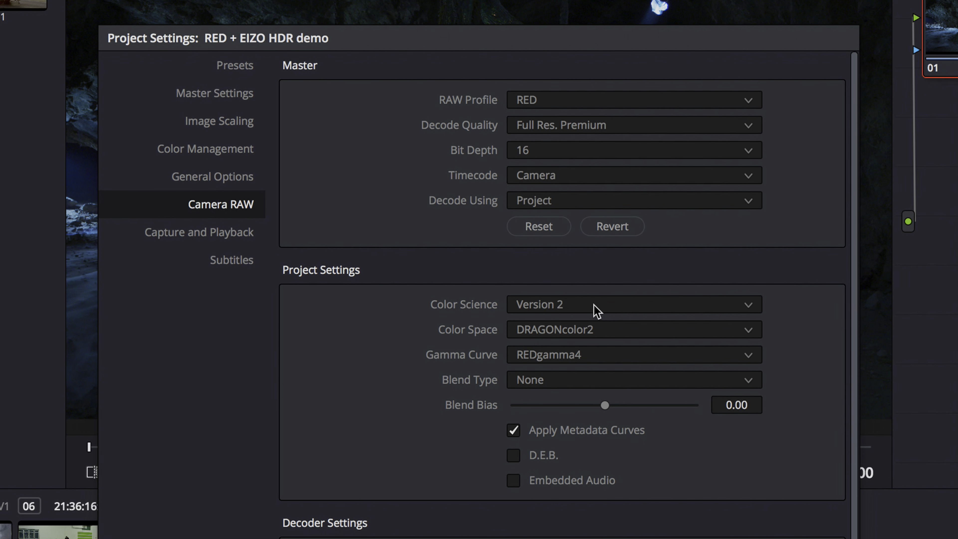
{"action": "left_click", "coordinate": [593, 304]}
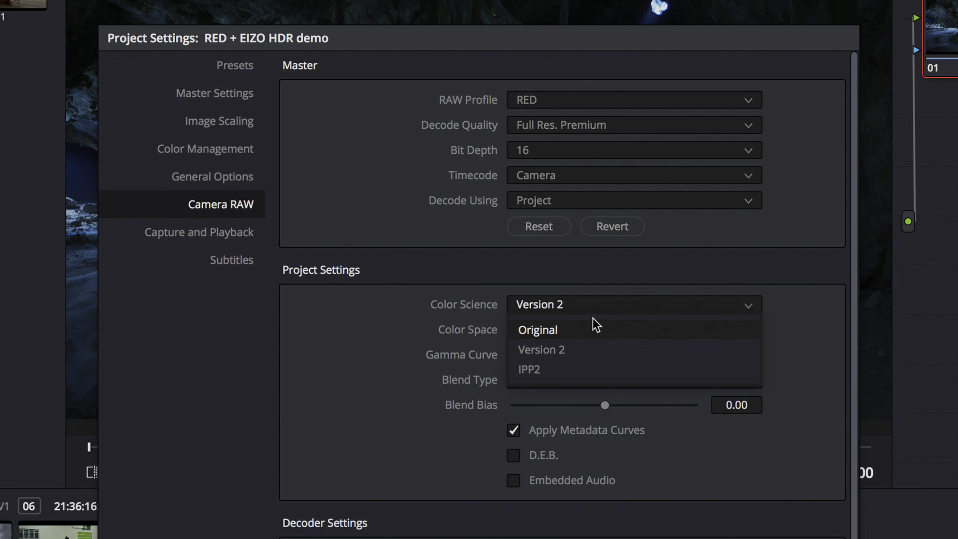
{"action": "left_click", "coordinate": [595, 371]}
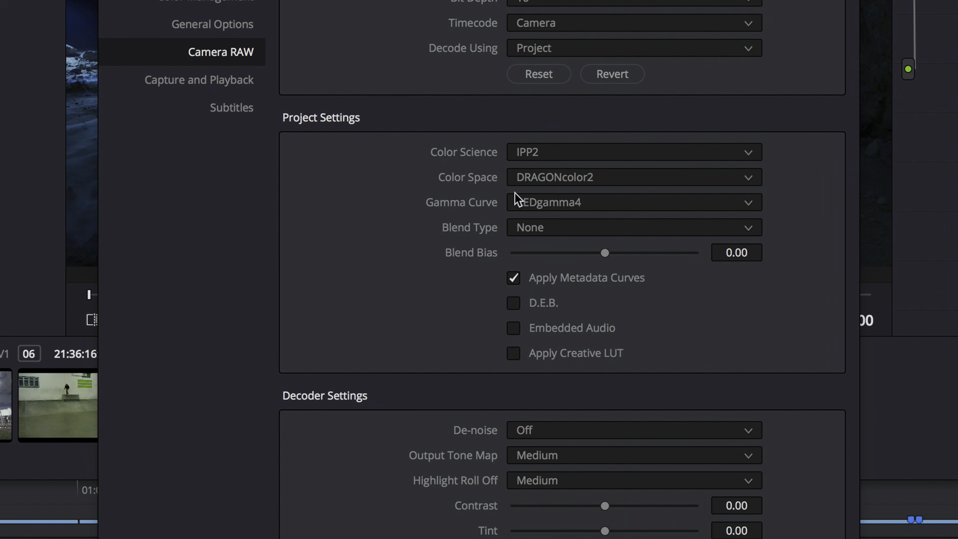
Step: Set the camera raw color space to Rec.709 and the gamma curve to BT.1886
{"action": "left_click", "coordinate": [615, 200]}
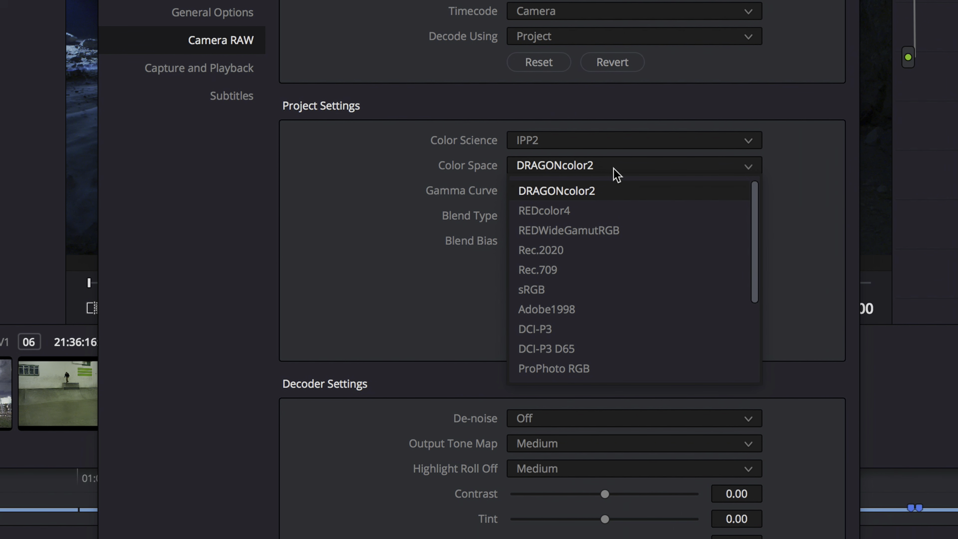
{"action": "left_click", "coordinate": [573, 270]}
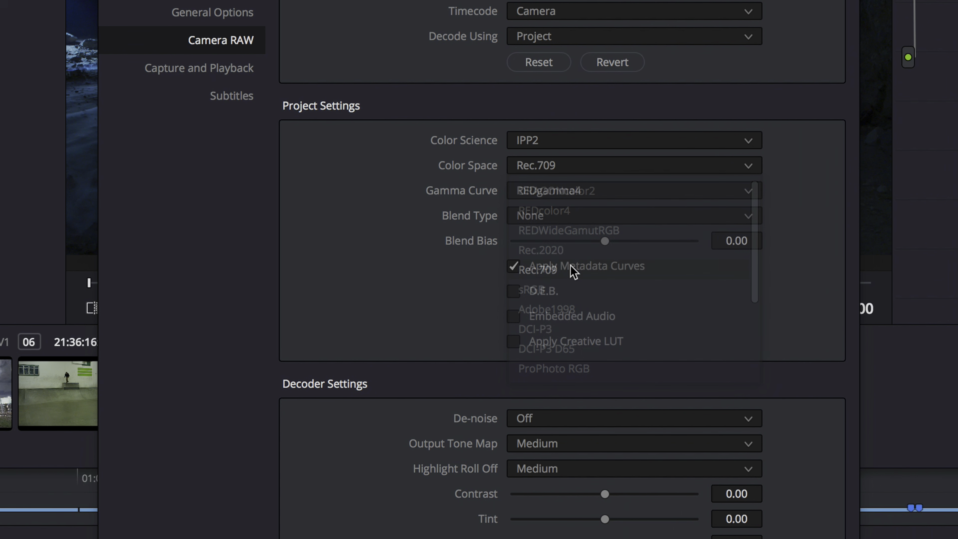
{"action": "left_click", "coordinate": [600, 194]}
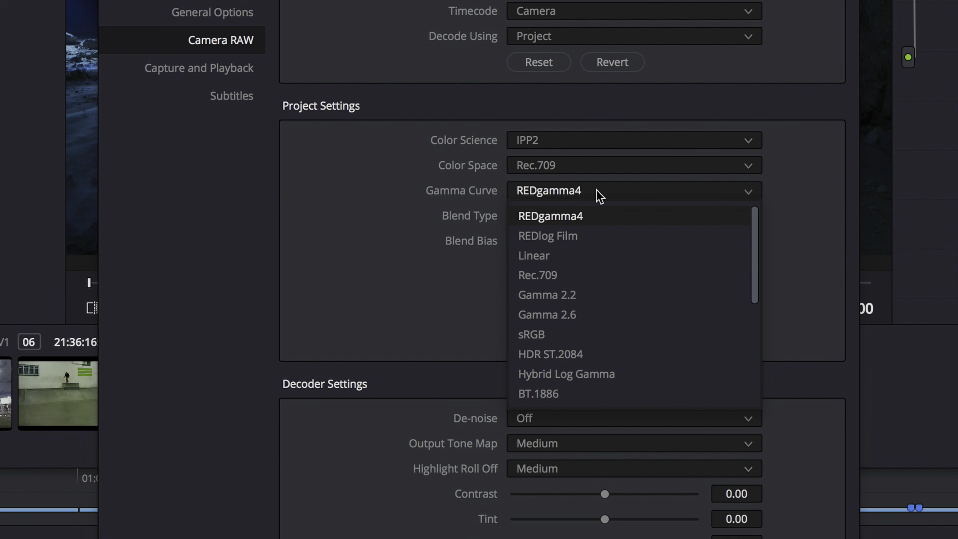
{"action": "left_click", "coordinate": [578, 394]}
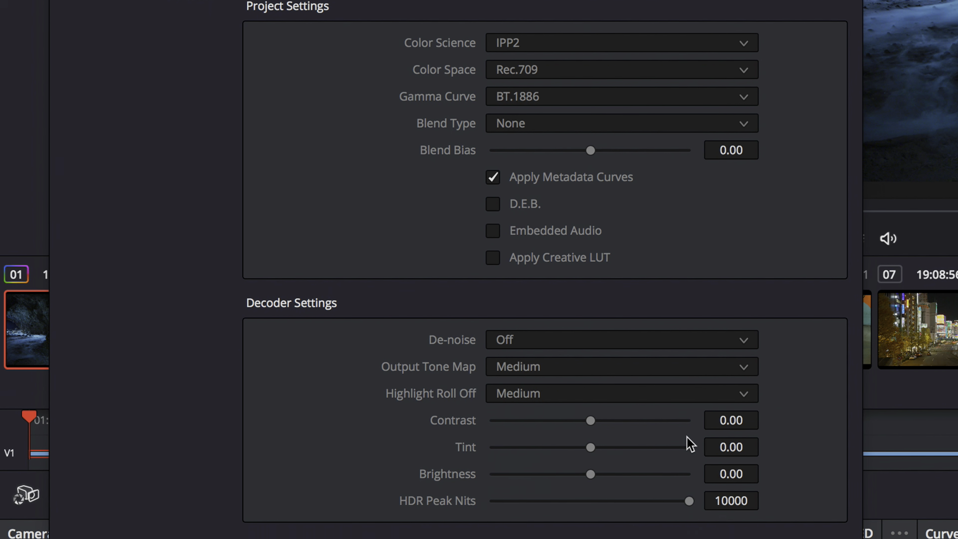
Step: Set the decoder's highlight roll off to Very Soft and output tone map to None, and save the project settings
{"action": "left_click", "coordinate": [540, 394]}
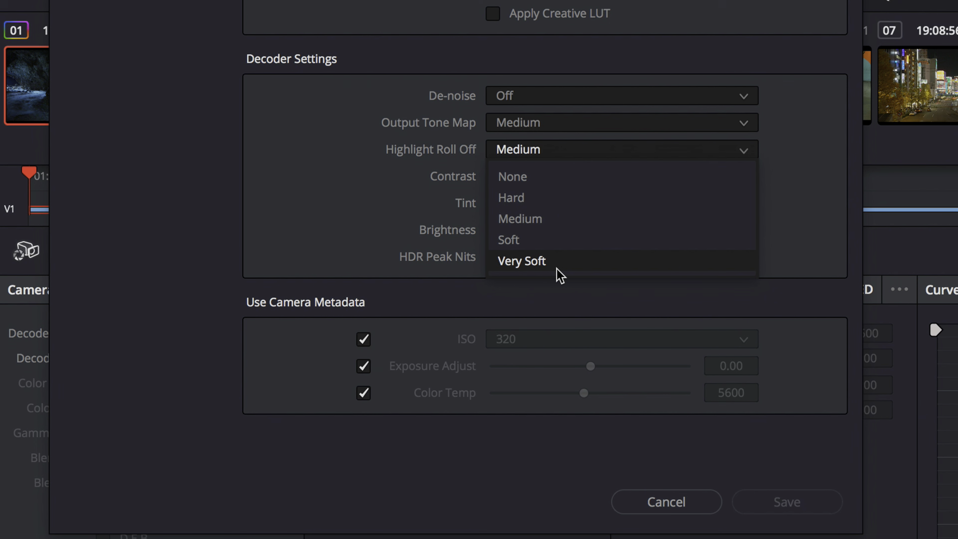
{"action": "left_click", "coordinate": [576, 261]}
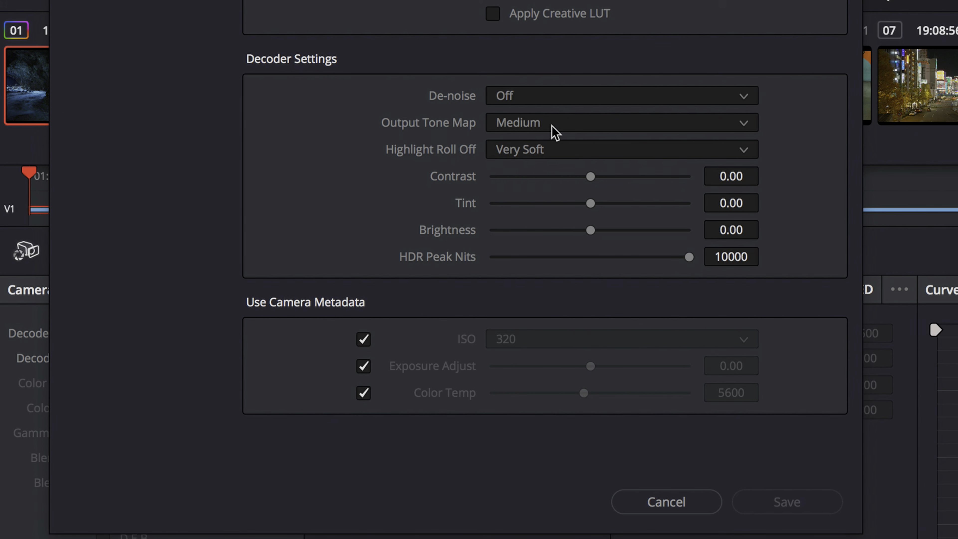
{"action": "left_click", "coordinate": [555, 132]}
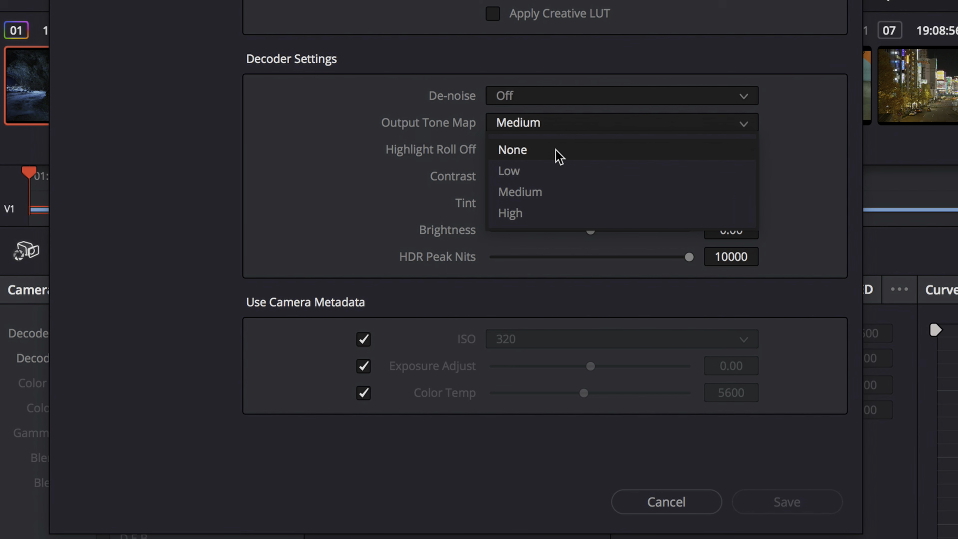
{"action": "left_click", "coordinate": [560, 156]}
{"action": "left_click", "coordinate": [782, 502]}
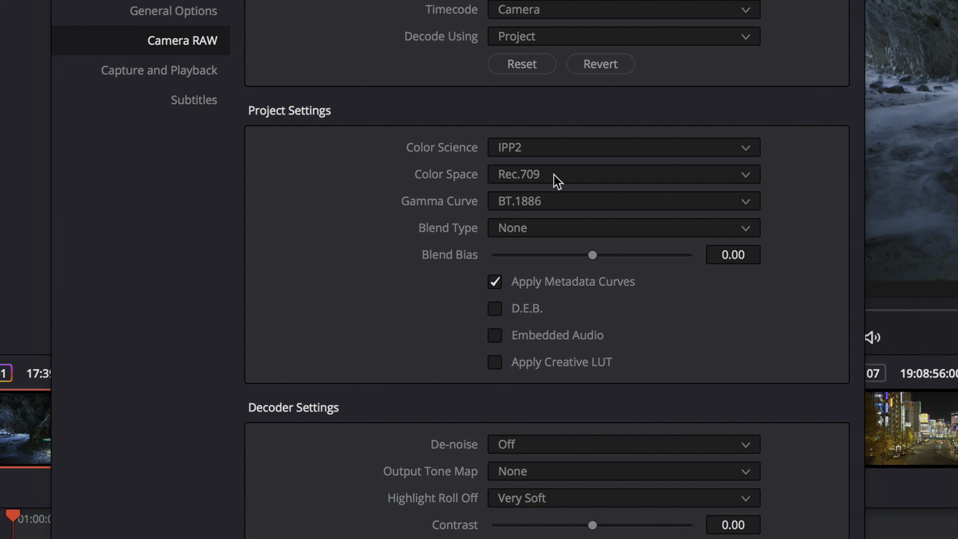
Step: Change the camera raw color space to REDWideGamutRGB and the gamma curve to Log3G10
{"action": "left_click", "coordinate": [557, 182]}
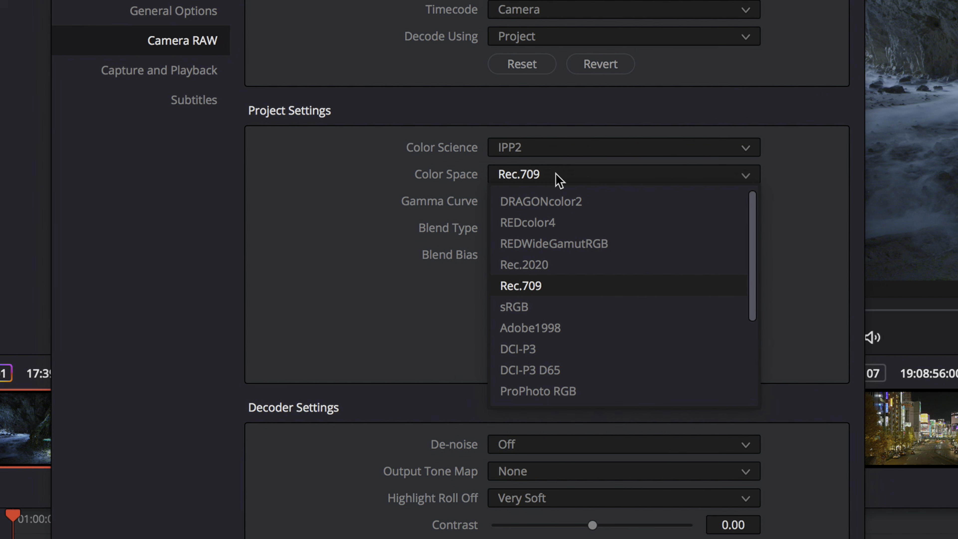
{"action": "left_click", "coordinate": [624, 245]}
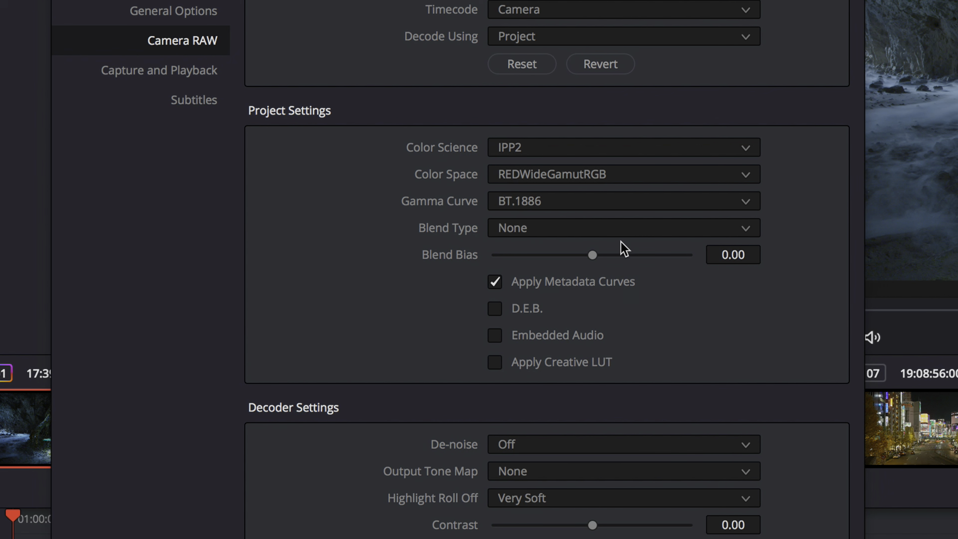
{"action": "left_click", "coordinate": [566, 207]}
{"action": "scroll", "coordinate": [609, 384], "scroll_direction": "down", "scroll_amount": 5}
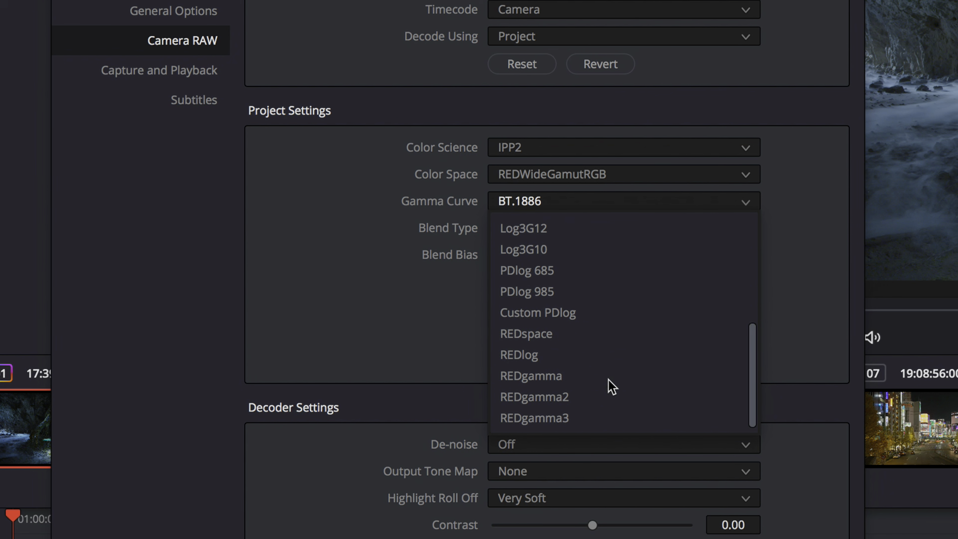
{"action": "left_click", "coordinate": [573, 249]}
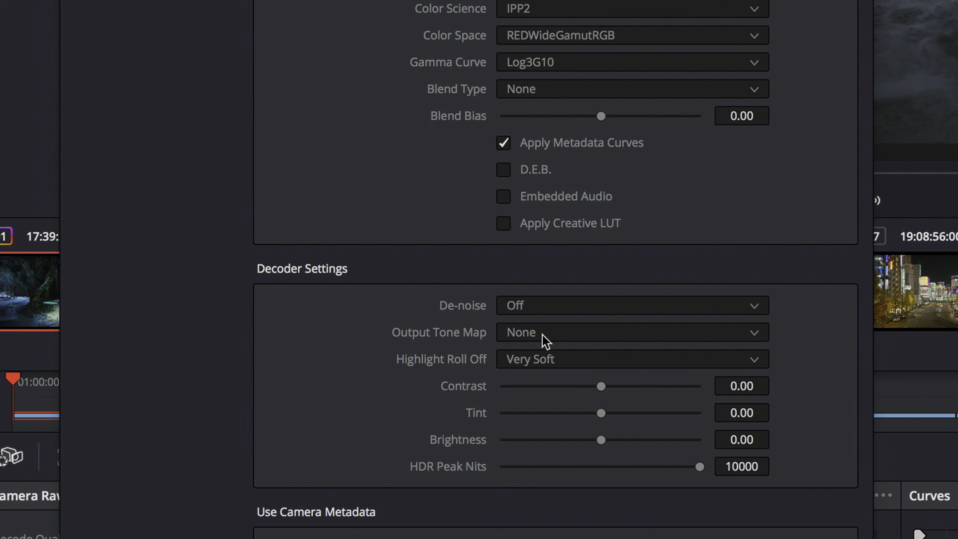
Step: Change the output tone map and highlight roll off options in the camera raw decoder settings
{"action": "left_click", "coordinate": [545, 341]}
{"action": "left_click", "coordinate": [547, 422]}
{"action": "left_click", "coordinate": [570, 364]}
{"action": "left_click", "coordinate": [561, 406]}
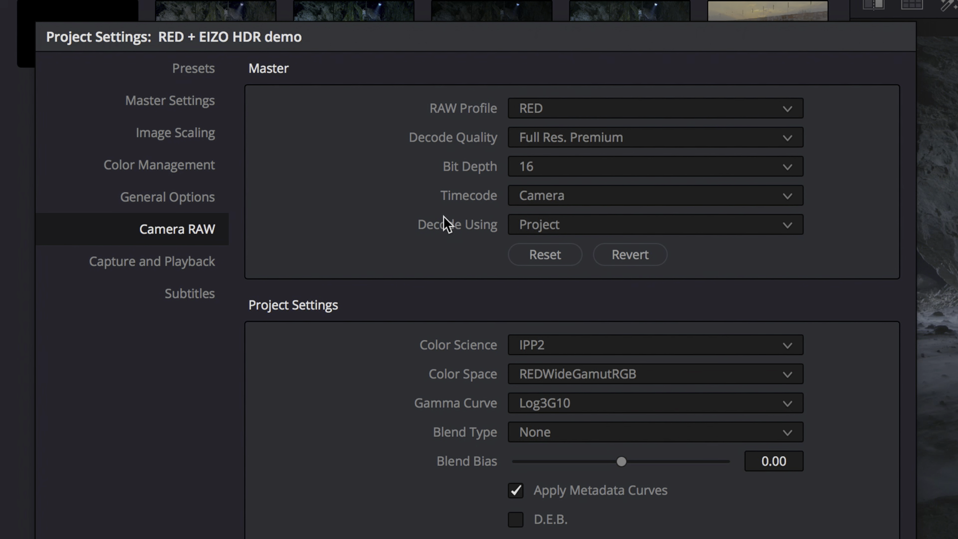
Step: Switch the RED camera raw decoding to use Camera Metadata
{"action": "left_click", "coordinate": [547, 227]}
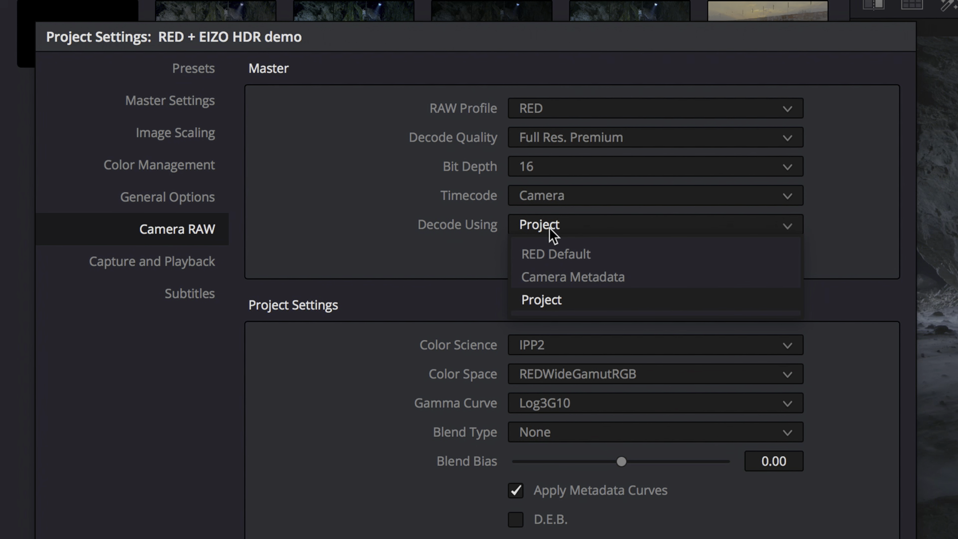
{"action": "left_click", "coordinate": [561, 281]}
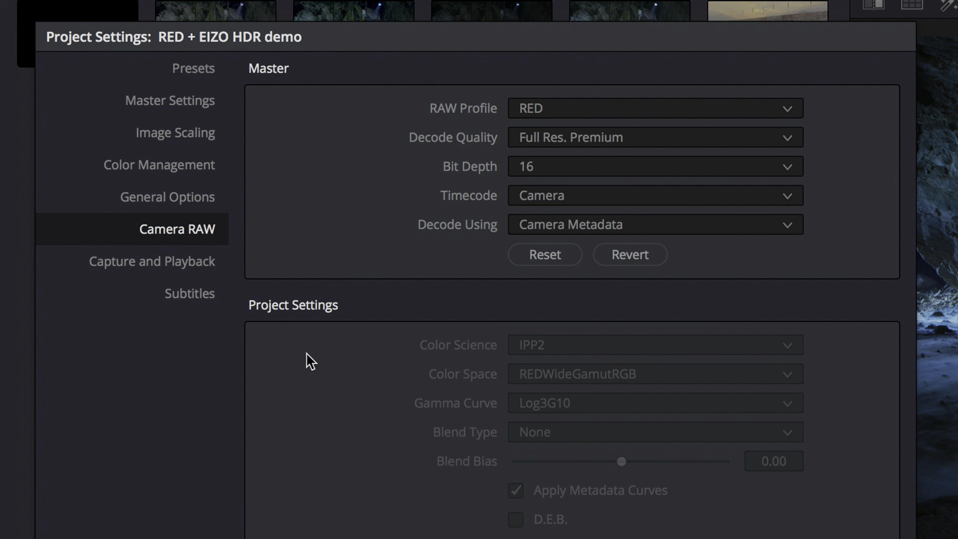
Step: Set the project's color management to DaVinci YRGB Color Managed with a Rec.2020 Gamma 2.4 timeline color space
{"action": "left_click", "coordinate": [170, 174]}
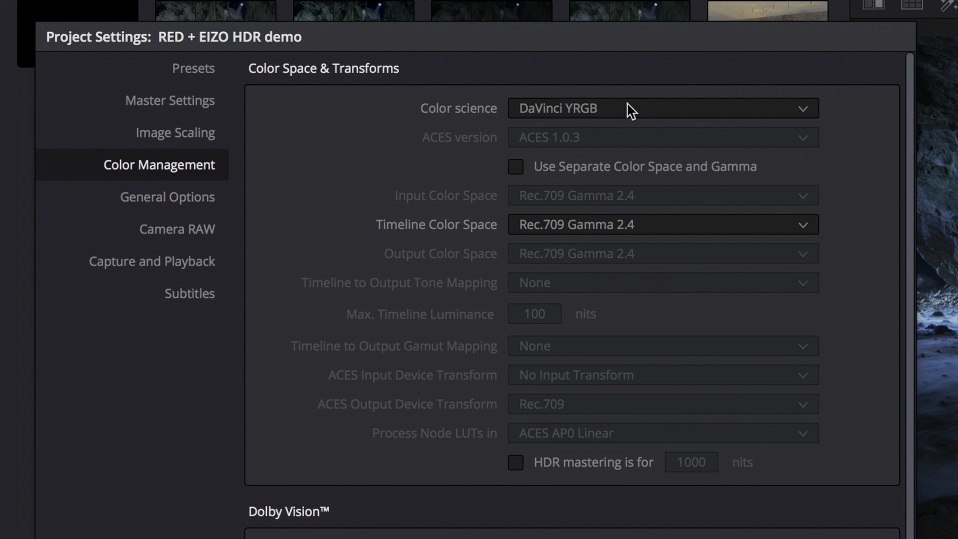
{"action": "left_click", "coordinate": [625, 110]}
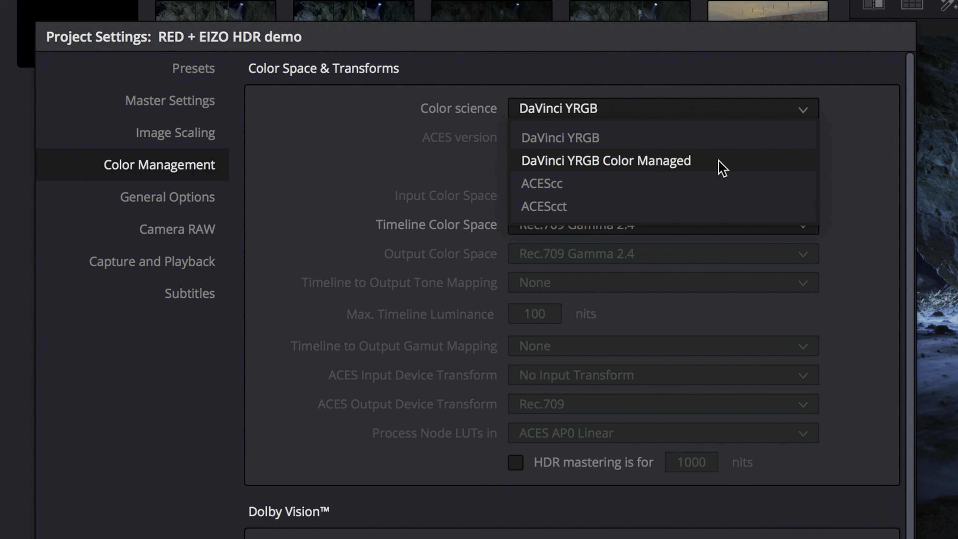
{"action": "left_click", "coordinate": [722, 168]}
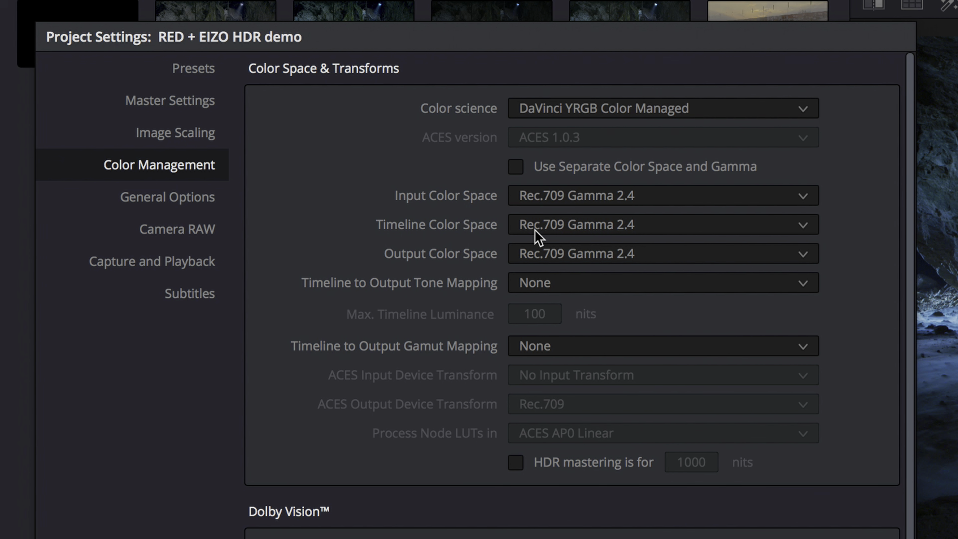
{"action": "left_click", "coordinate": [539, 237]}
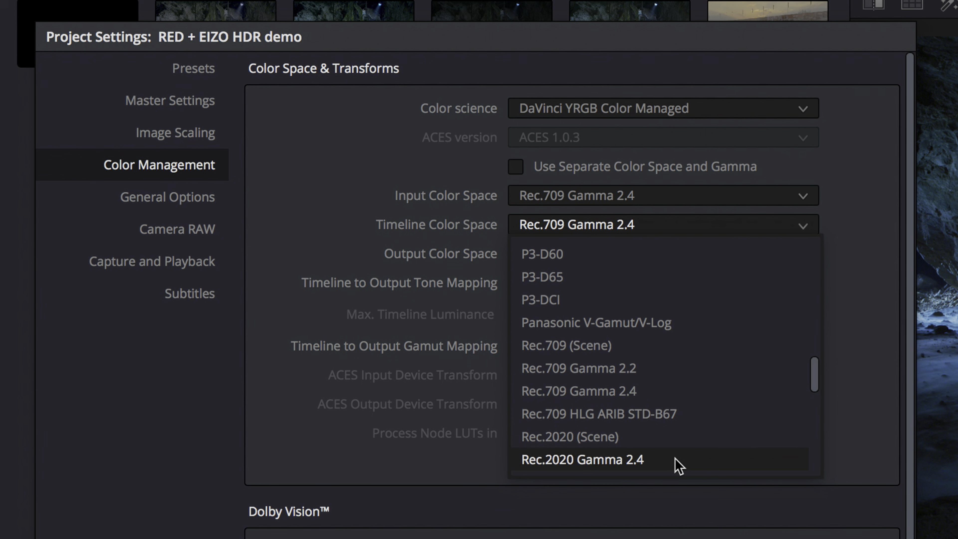
{"action": "left_click", "coordinate": [665, 467]}
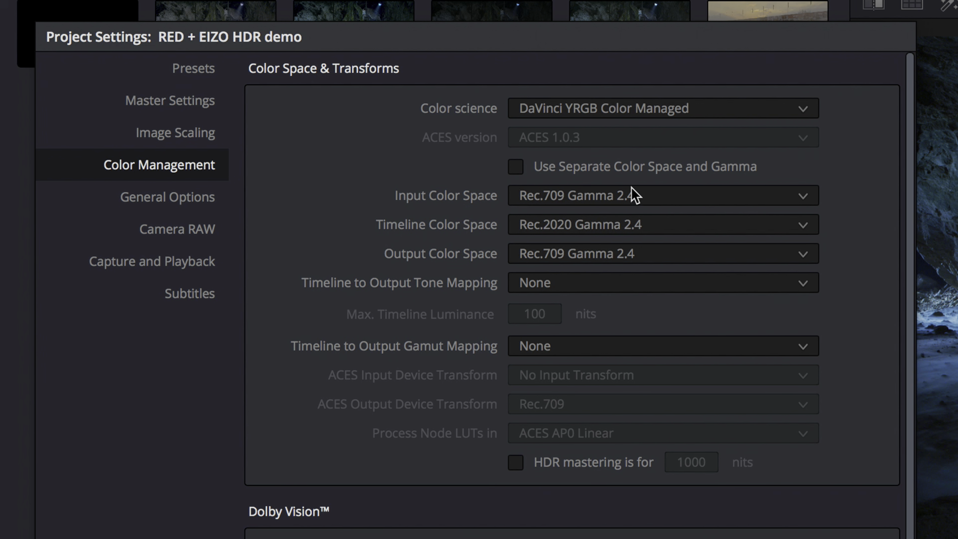
Step: Look through the available input color spaces, including the RED options, without choosing a new one
{"action": "left_click", "coordinate": [686, 200]}
{"action": "scroll", "coordinate": [669, 328], "scroll_direction": "down", "scroll_amount": 5}
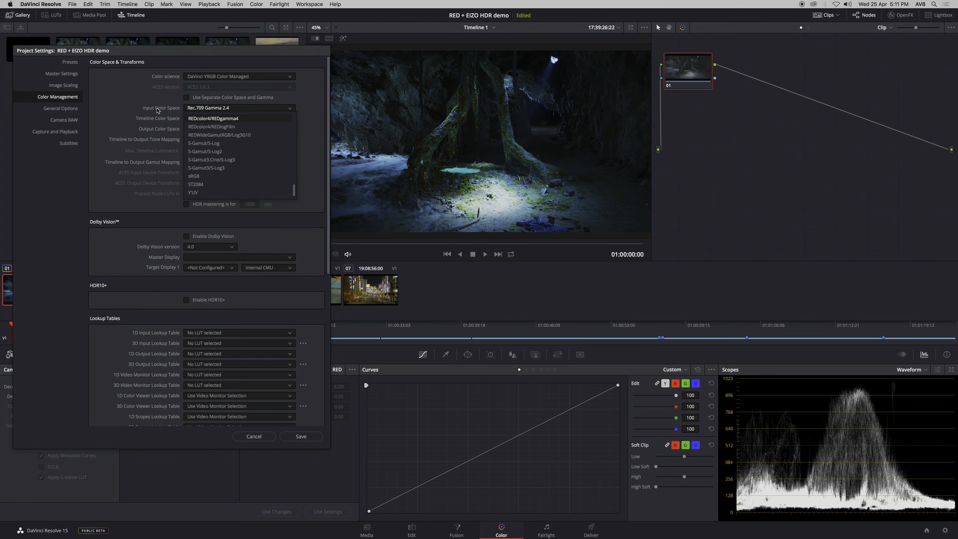
{"action": "left_click", "coordinate": [433, 199]}
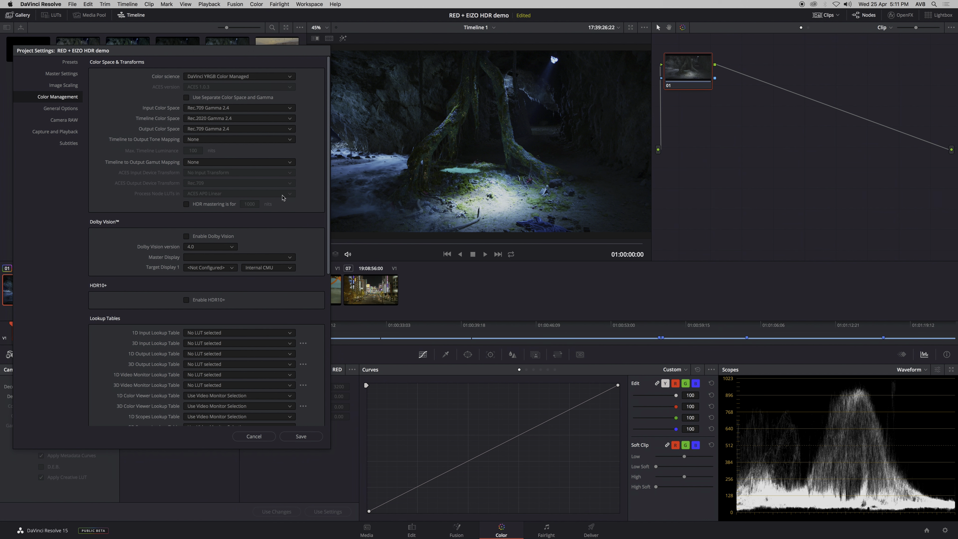